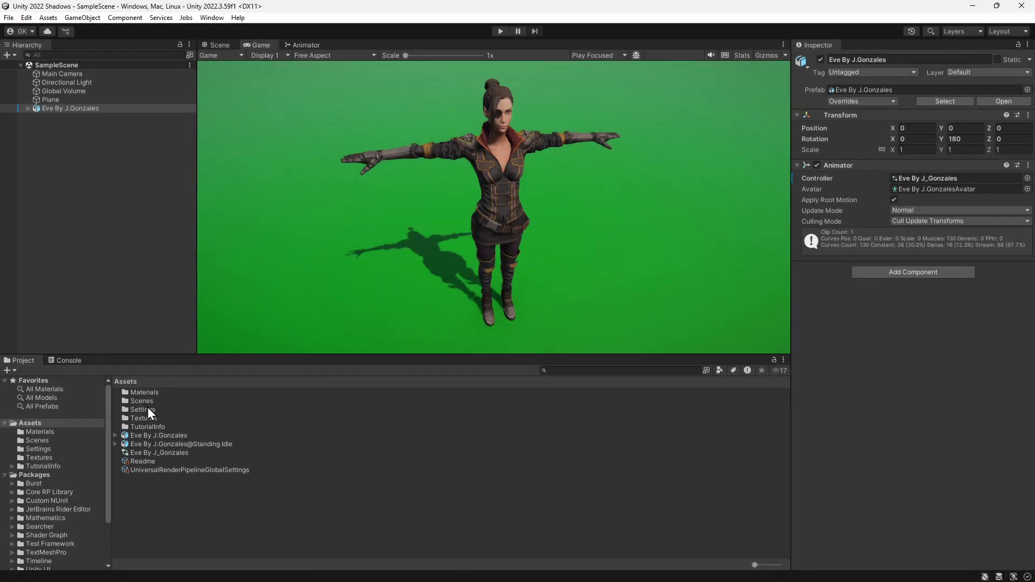
Select the URP-HighFidelity asset in Assets > Settings and scroll its Inspector to the Shadows section.
{"action": "left_click", "coordinate": [143, 409]}
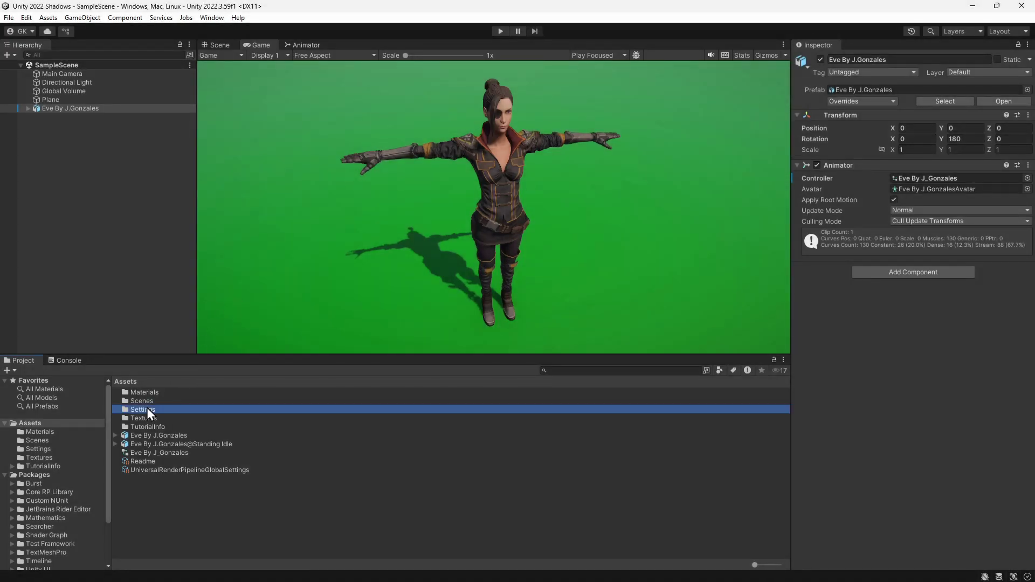
{"action": "double_click", "coordinate": [145, 409]}
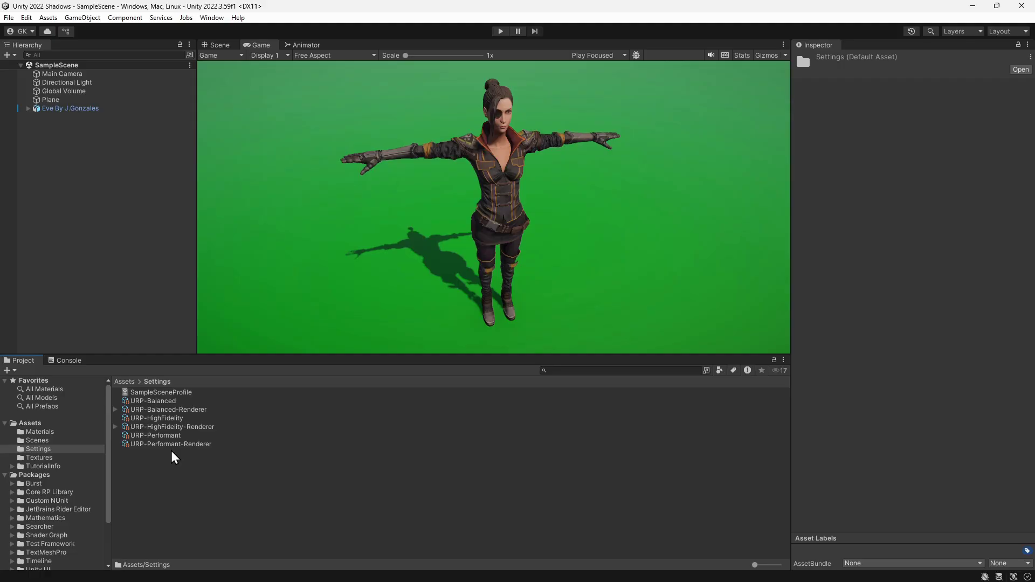
{"action": "left_click", "coordinate": [166, 418]}
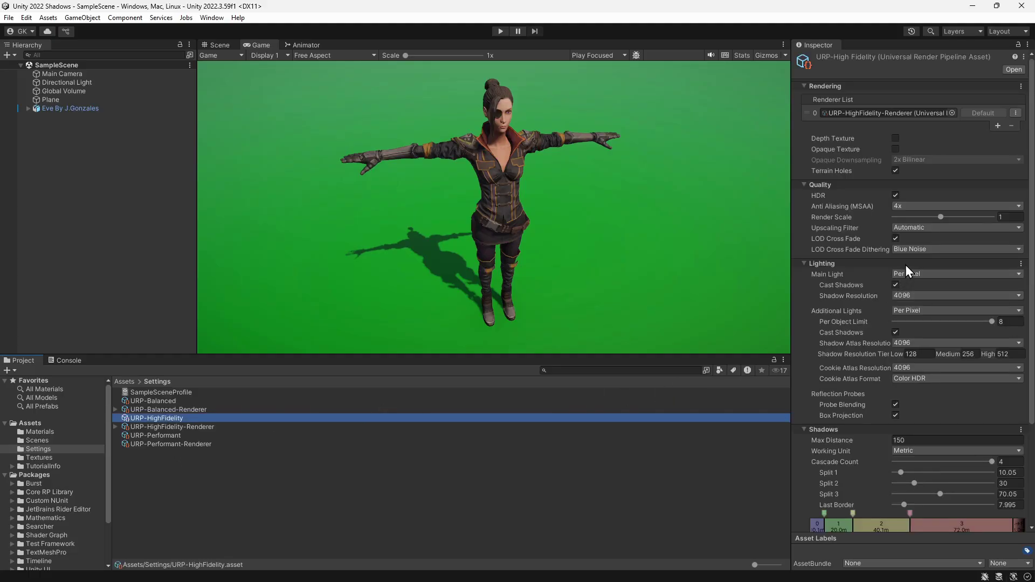
{"action": "scroll", "coordinate": [906, 267], "scroll_direction": "down", "scroll_amount": 5}
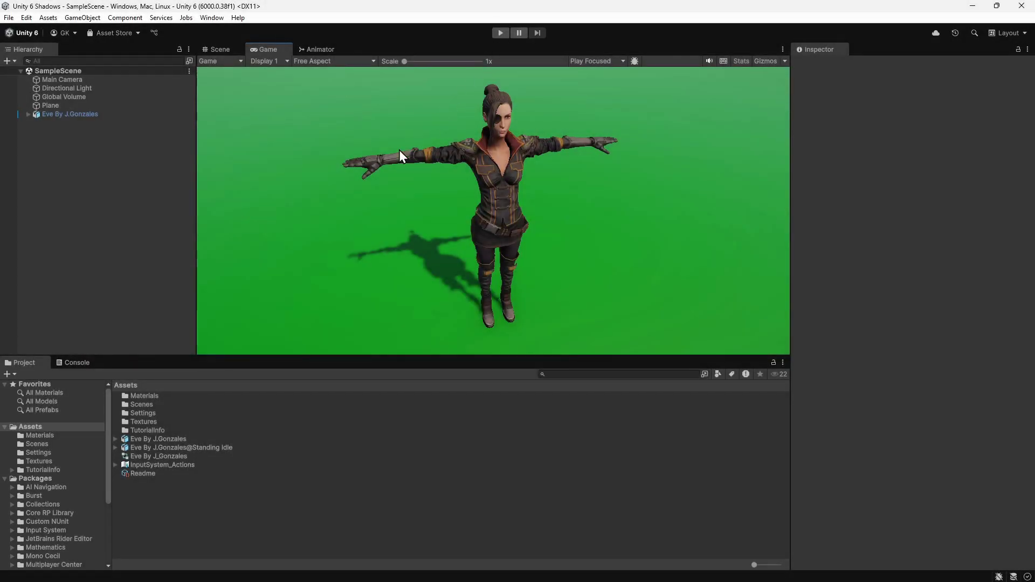
Select PC_RPAsset in the Settings folder and scroll to its Shadows section, showing 2048 resolution and 50 distance.
{"action": "double_click", "coordinate": [140, 412]}
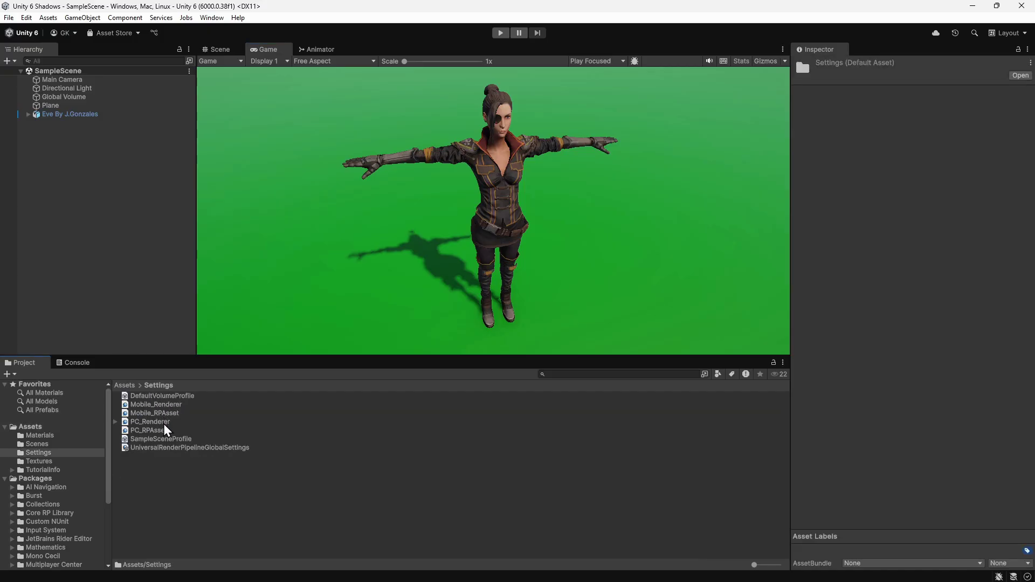
{"action": "left_click", "coordinate": [156, 430]}
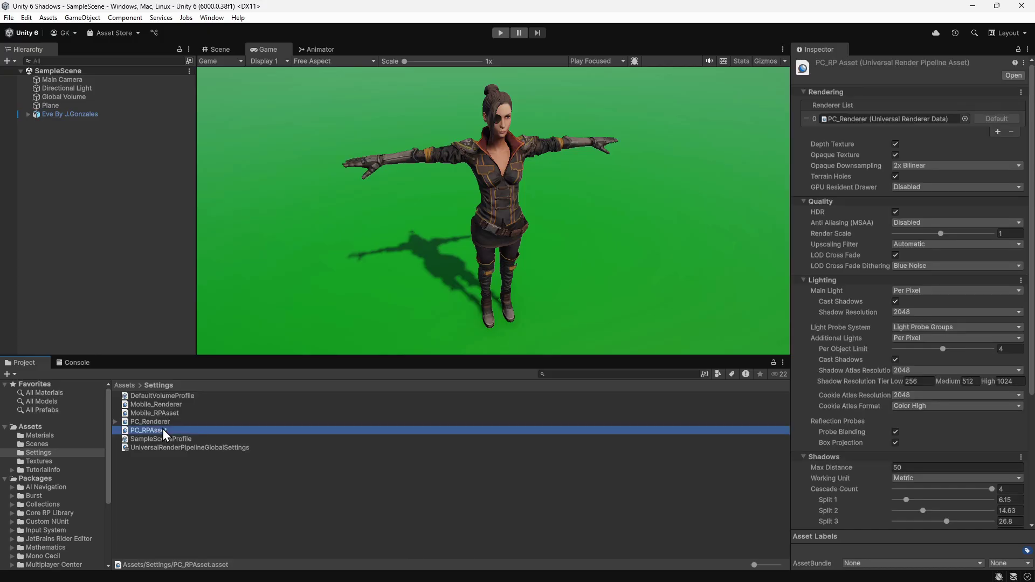
{"action": "scroll", "coordinate": [895, 294], "scroll_direction": "down", "scroll_amount": 5}
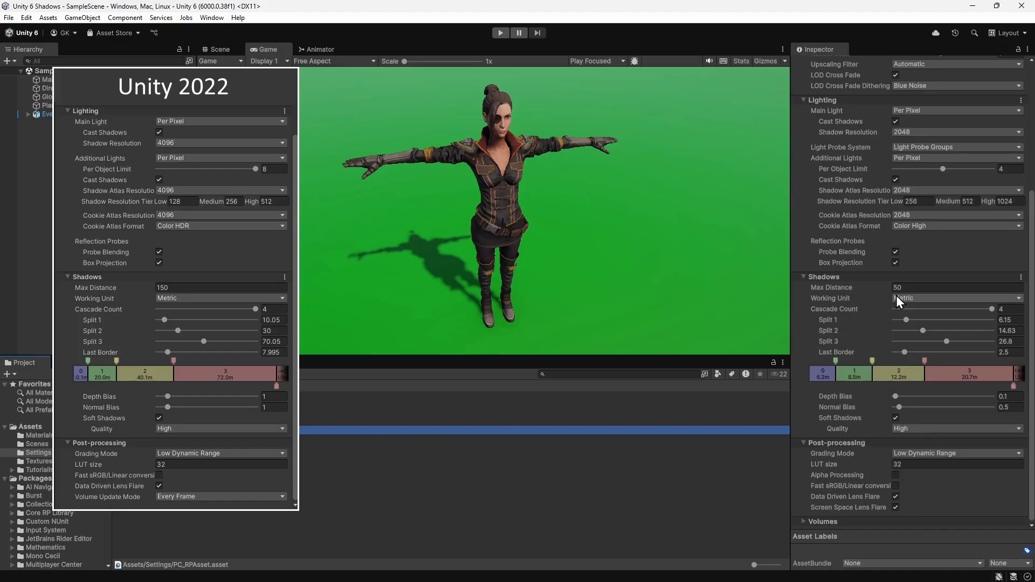
Set Shadow Resolution, Shadow Atlas Resolution and Cookie Atlas Resolution to 4096 on PC_RPAsset.
{"action": "left_click", "coordinate": [947, 133]}
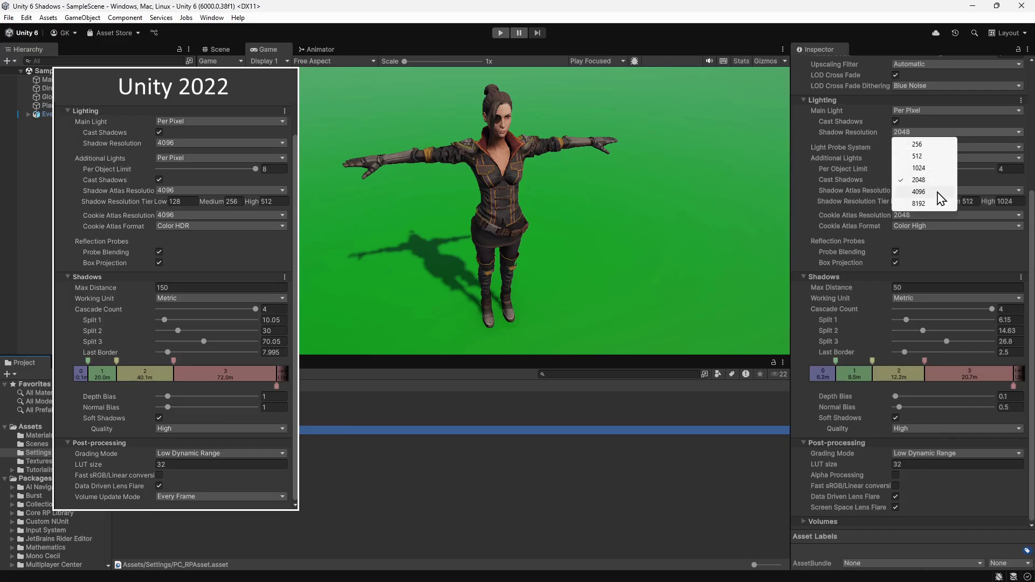
{"action": "left_click", "coordinate": [919, 191]}
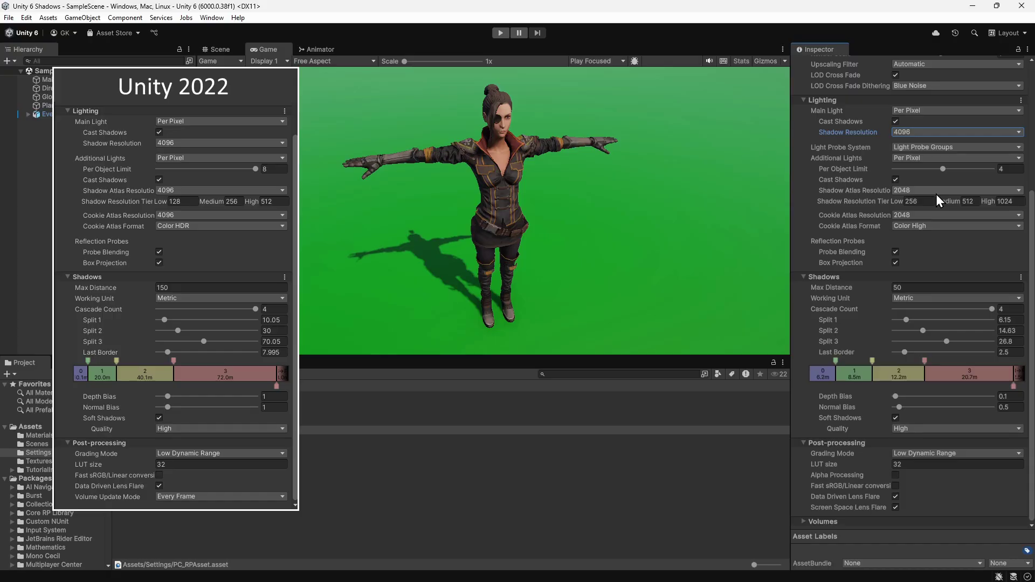
{"action": "left_click", "coordinate": [937, 193]}
{"action": "left_click", "coordinate": [923, 251]}
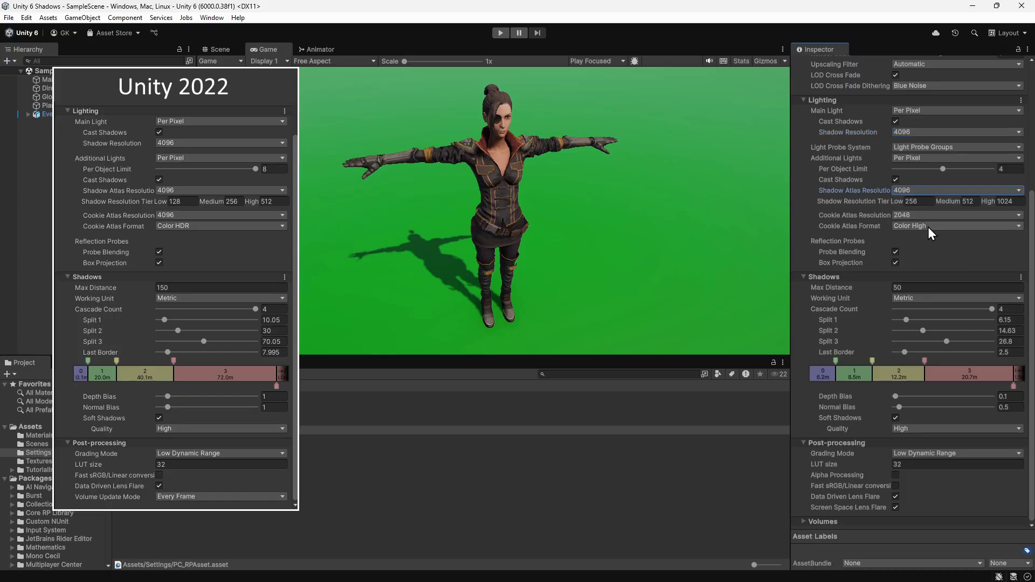
{"action": "left_click", "coordinate": [930, 216]}
{"action": "left_click", "coordinate": [929, 274]}
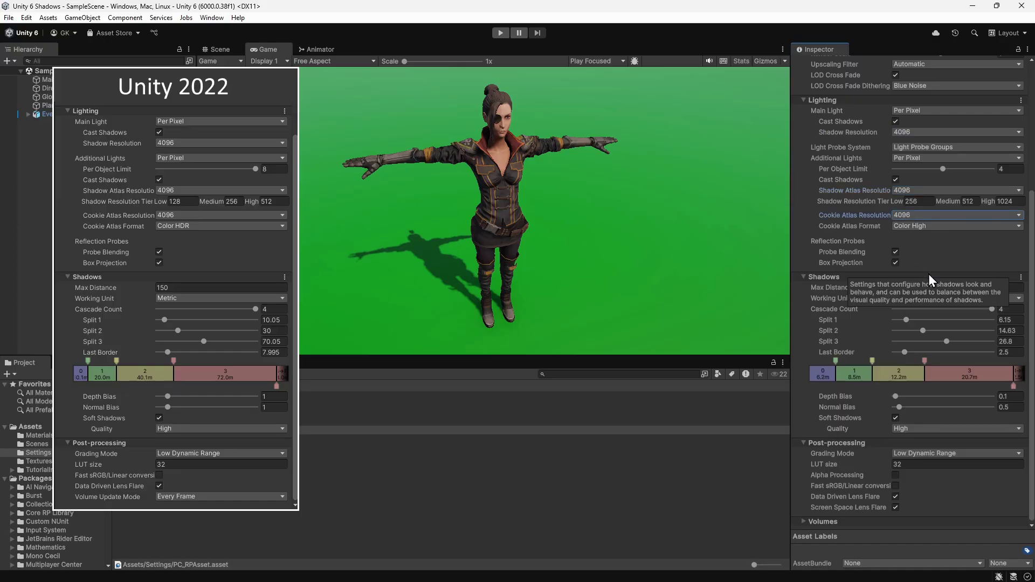
Set Max Distance 150, cascade splits 10.05, 30, 70.05 and Last Border 7.995.
{"action": "left_click", "coordinate": [928, 288]}
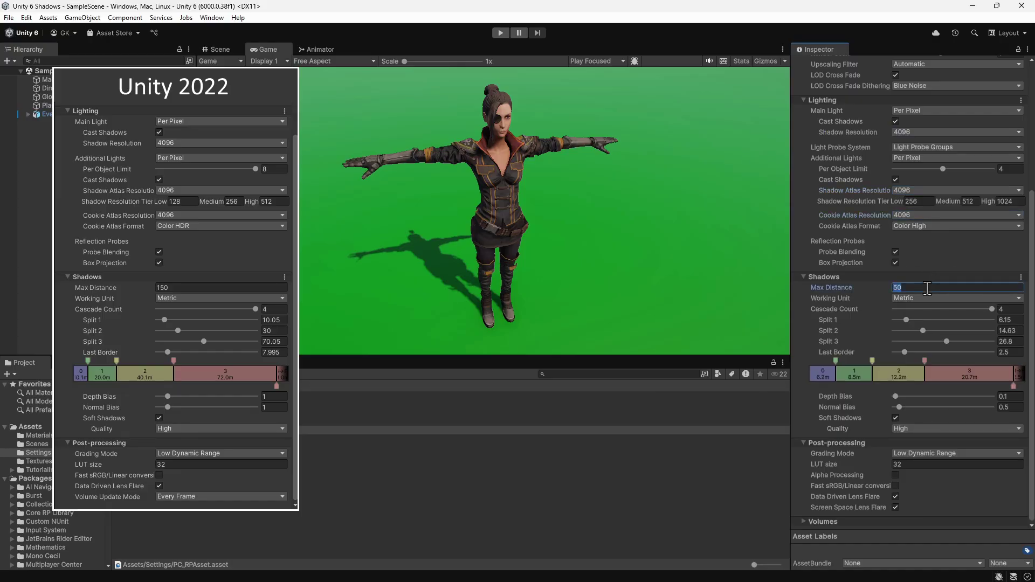
{"action": "type", "text": "150"}
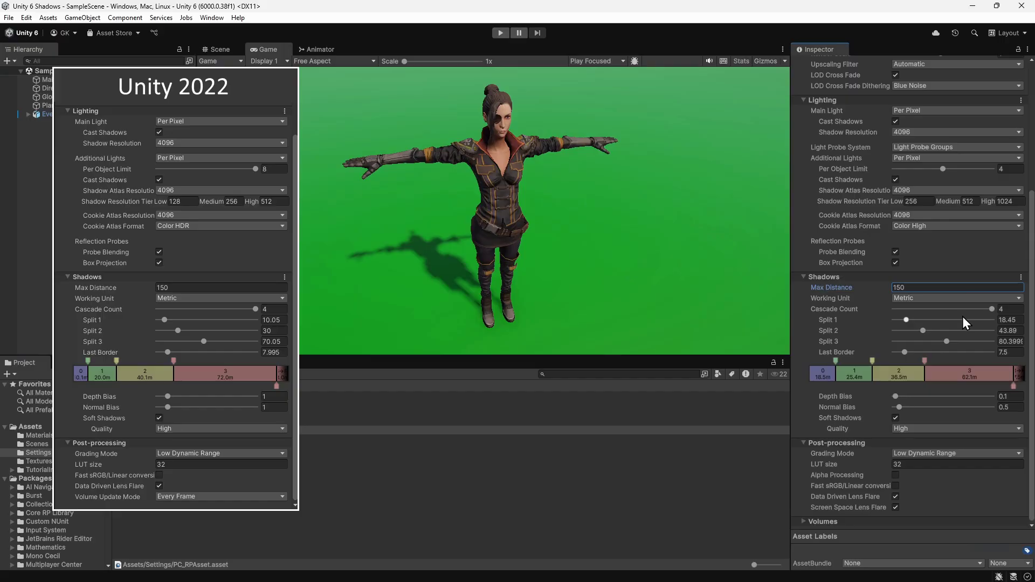
{"action": "left_click", "coordinate": [1014, 320]}
{"action": "type", "text": "10.05"}
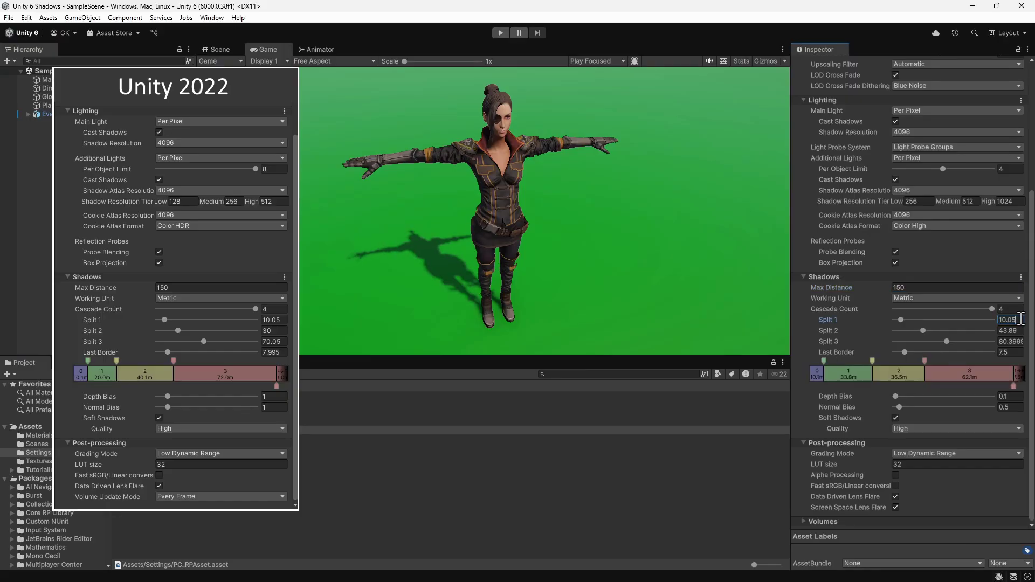
{"action": "left_click", "coordinate": [1021, 329]}
{"action": "type", "text": "30"}
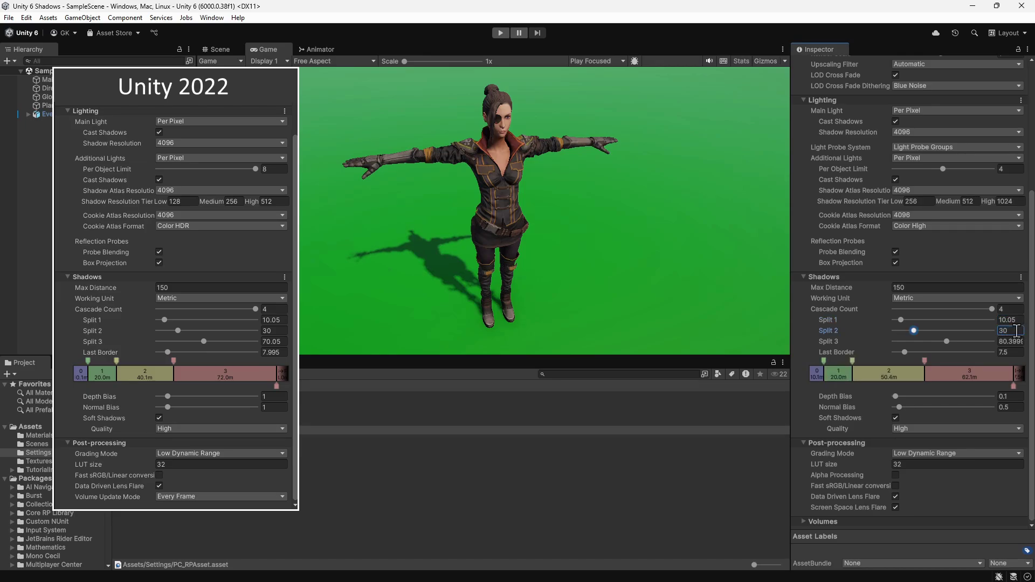
{"action": "left_click", "coordinate": [1012, 342]}
{"action": "type", "text": "70.05"}
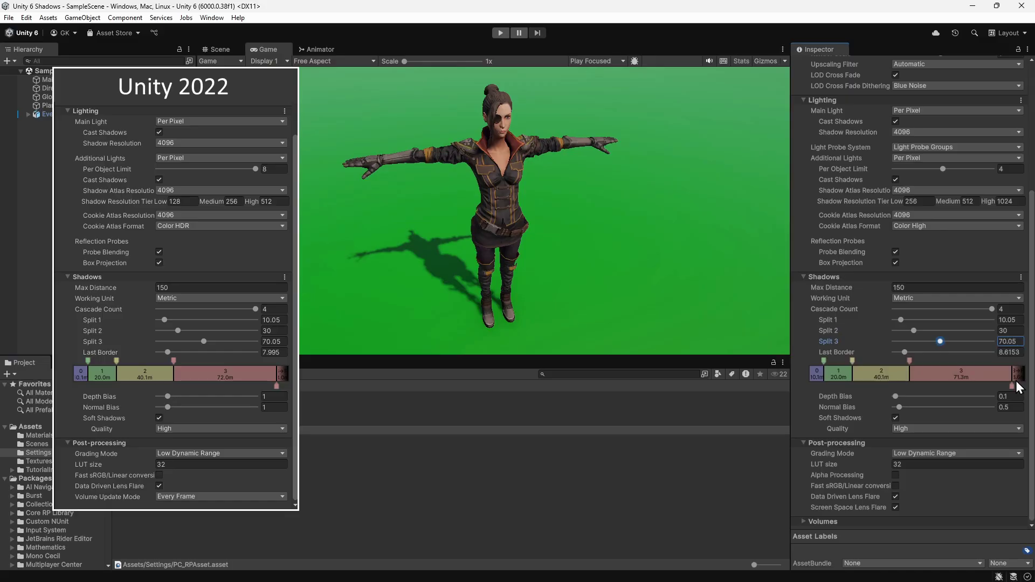
{"action": "key", "text": "Tab"}
{"action": "type", "text": "7.995"}
{"action": "left_click", "coordinate": [979, 428]}
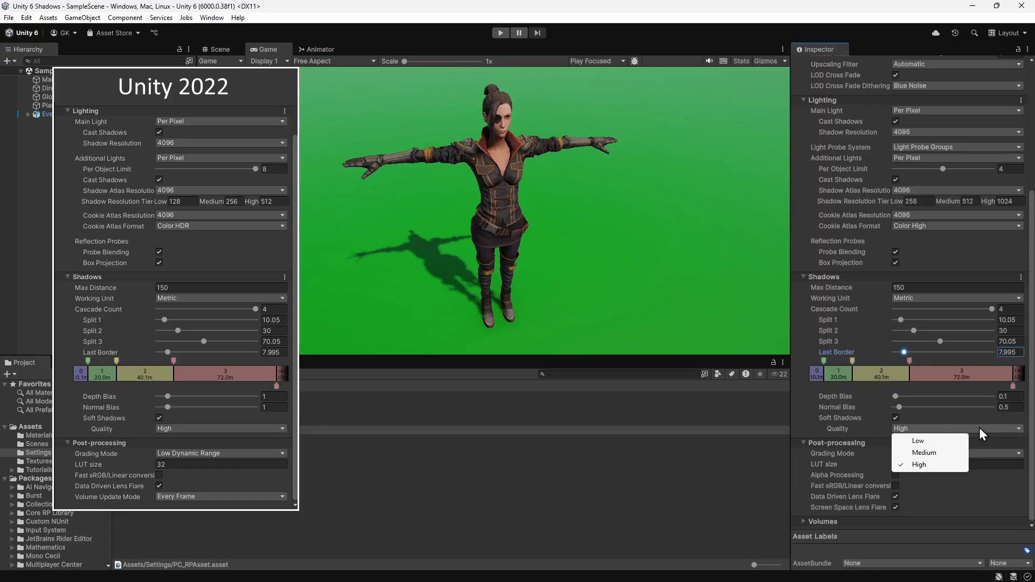
{"action": "left_click", "coordinate": [944, 441]}
{"action": "left_click", "coordinate": [941, 429]}
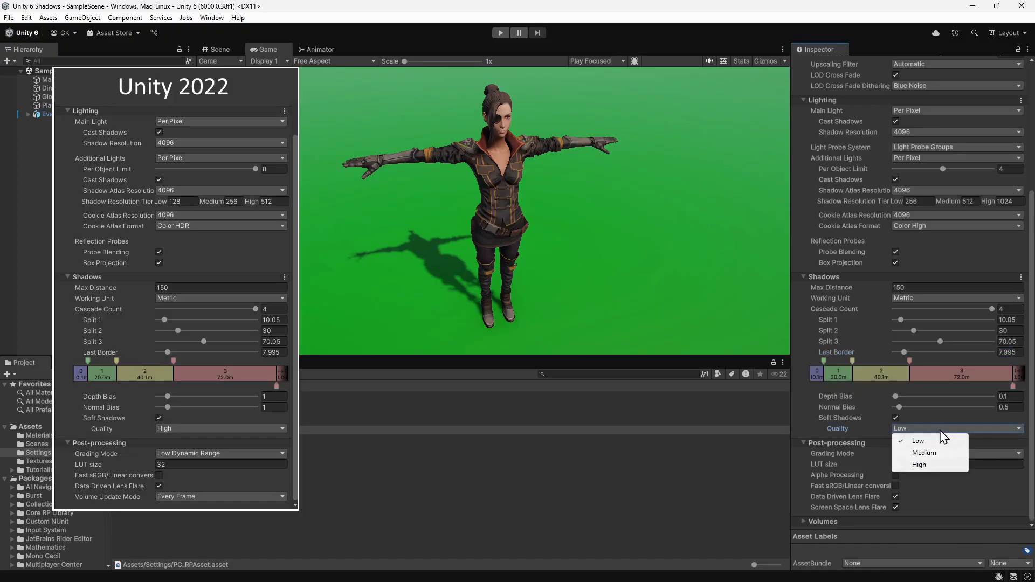
{"action": "left_click", "coordinate": [931, 453]}
{"action": "left_click", "coordinate": [926, 431]}
{"action": "left_click", "coordinate": [925, 463]}
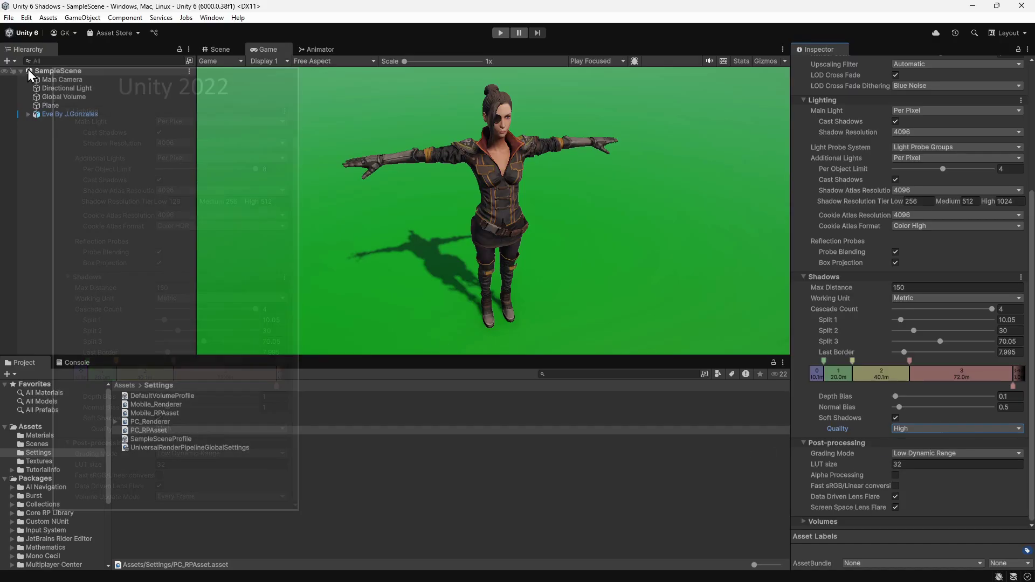
Set the Directional Light's Soft Shadows Quality to Use settings from Render Pipeline Asset and enter Play mode.
{"action": "left_click", "coordinate": [44, 88]}
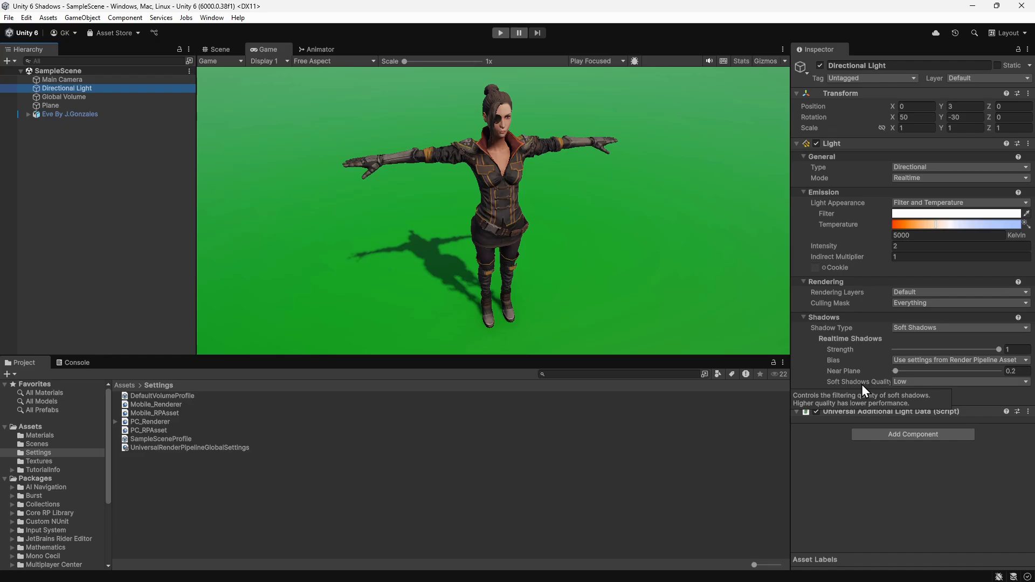
{"action": "left_click", "coordinate": [951, 381]}
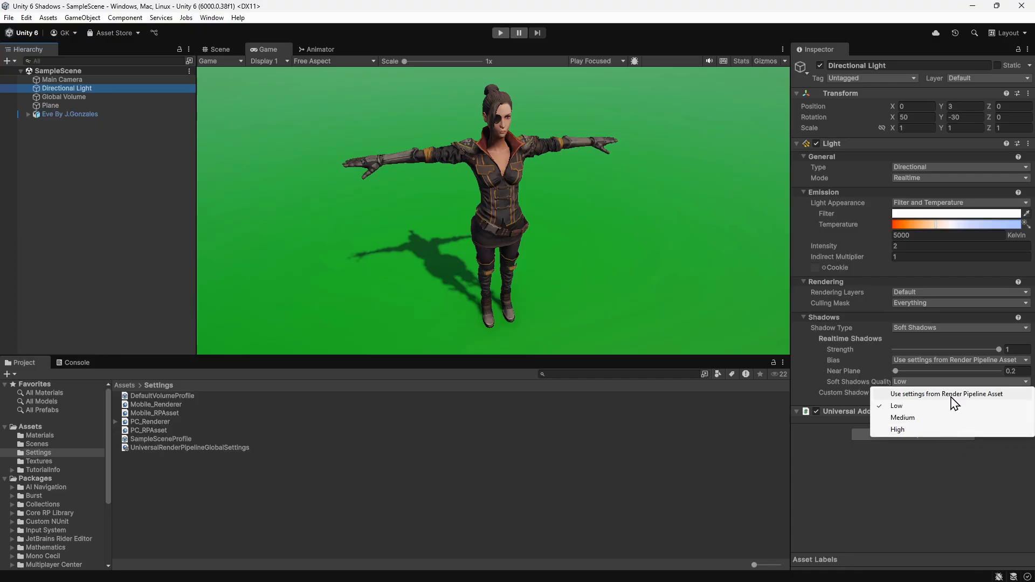
{"action": "left_click", "coordinate": [952, 395]}
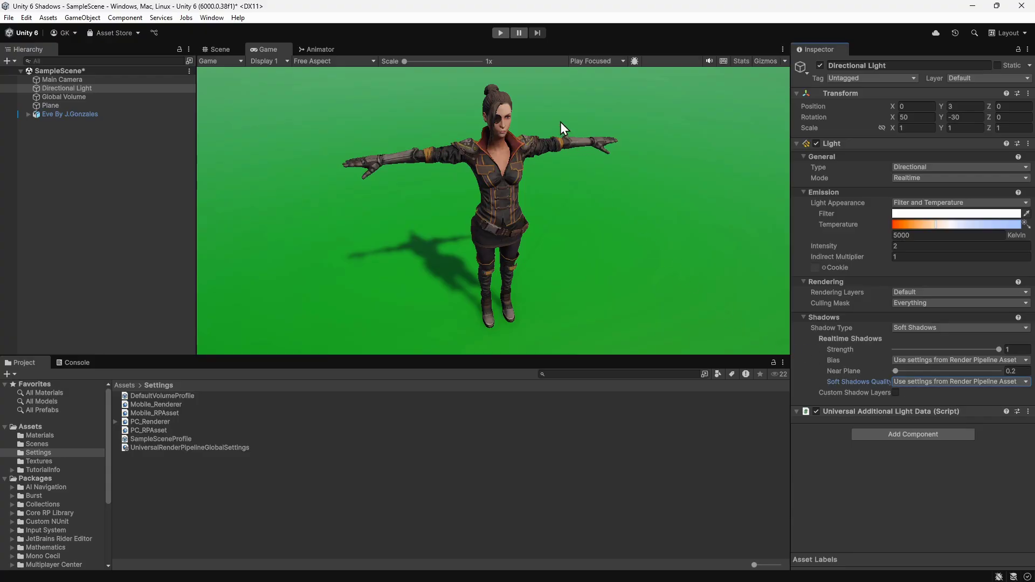
{"action": "left_click", "coordinate": [500, 34]}
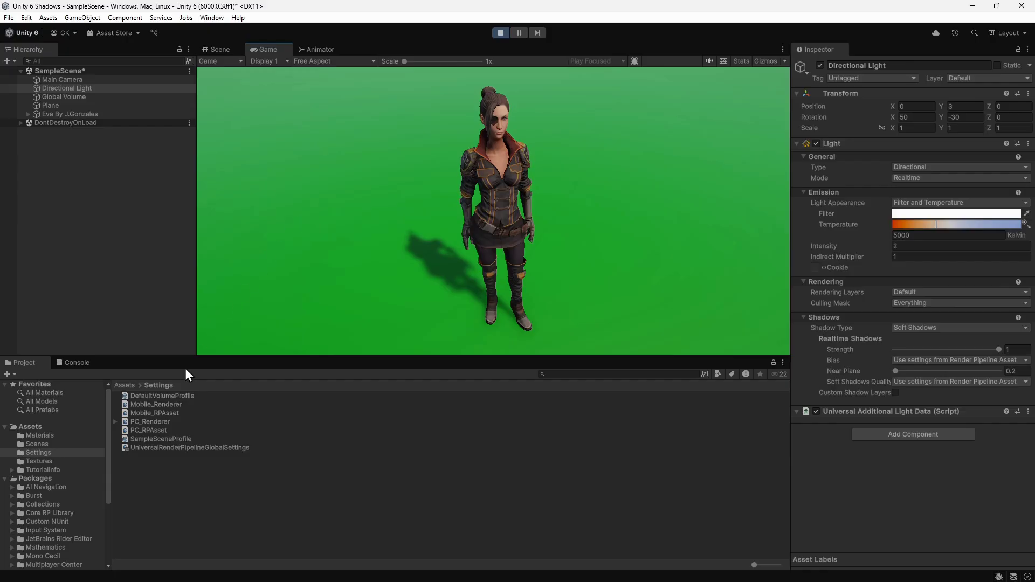
Select PC_RPAsset and change its main light Shadow Resolution from 4096 to 8192.
{"action": "left_click", "coordinate": [153, 431]}
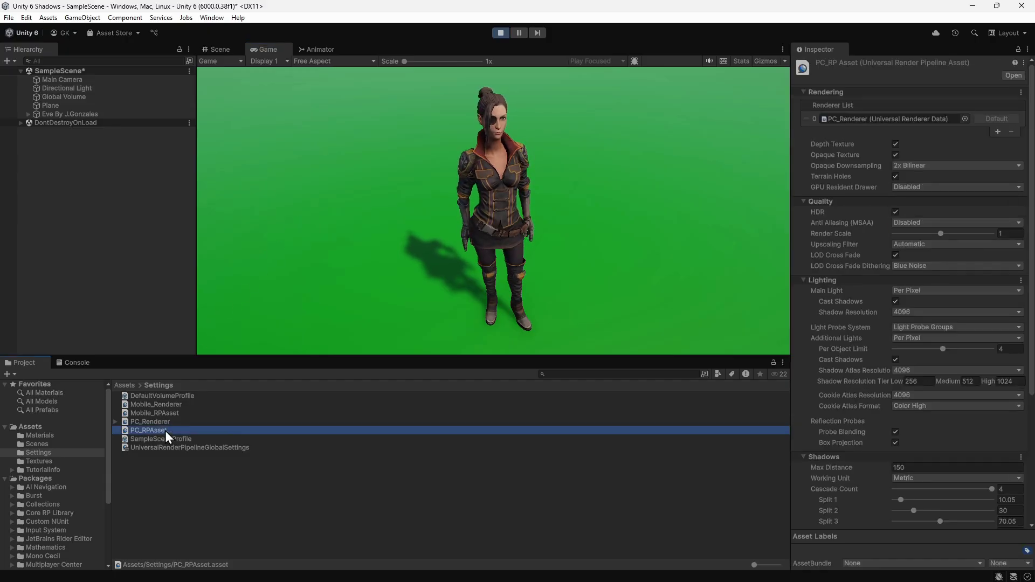
{"action": "left_click", "coordinate": [941, 314]}
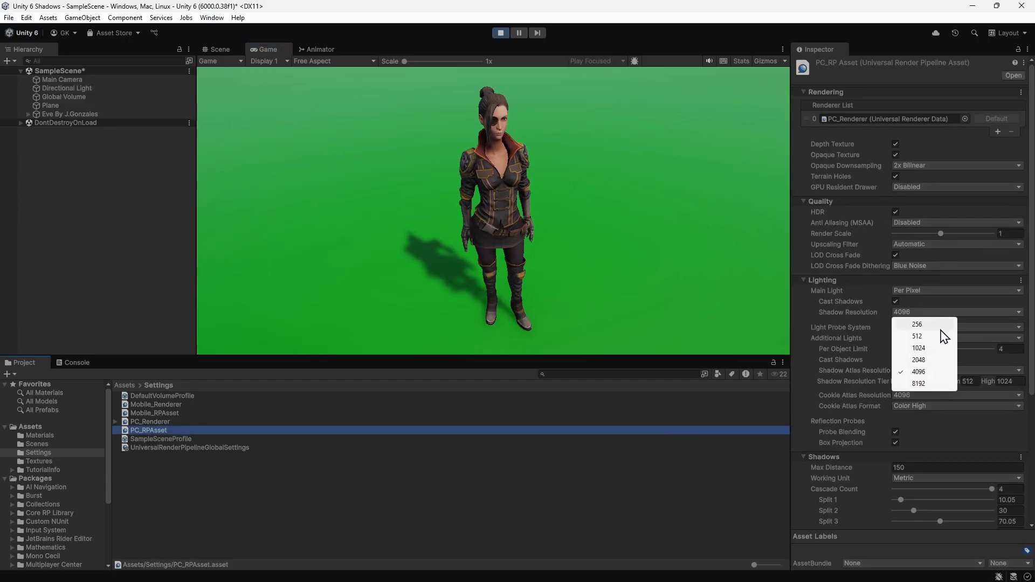
{"action": "left_click", "coordinate": [927, 385]}
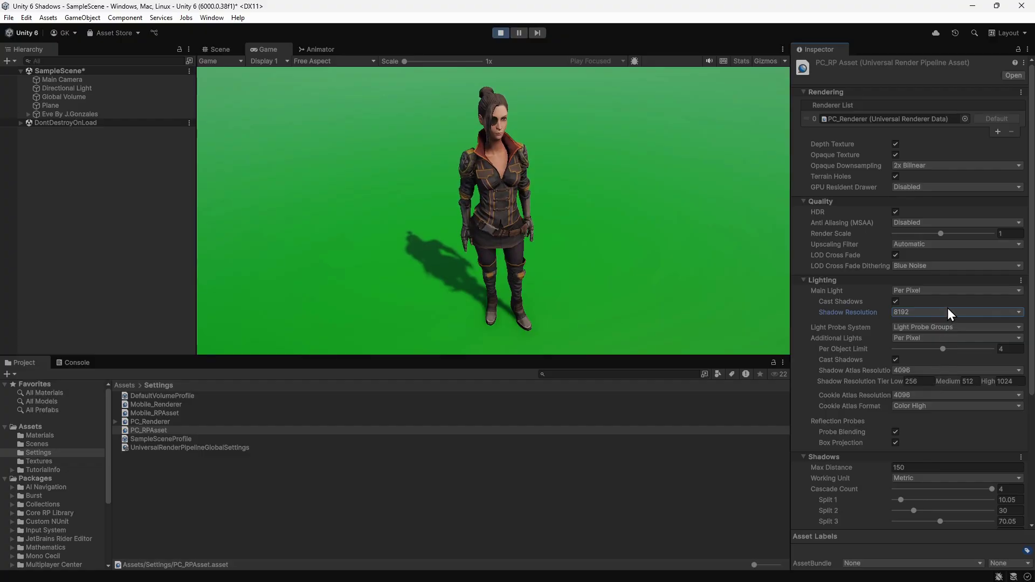
Set the PC_RPAsset's Anti Aliasing (MSAA) dropdown to 4x.
{"action": "left_click", "coordinate": [959, 226]}
{"action": "left_click", "coordinate": [951, 258]}
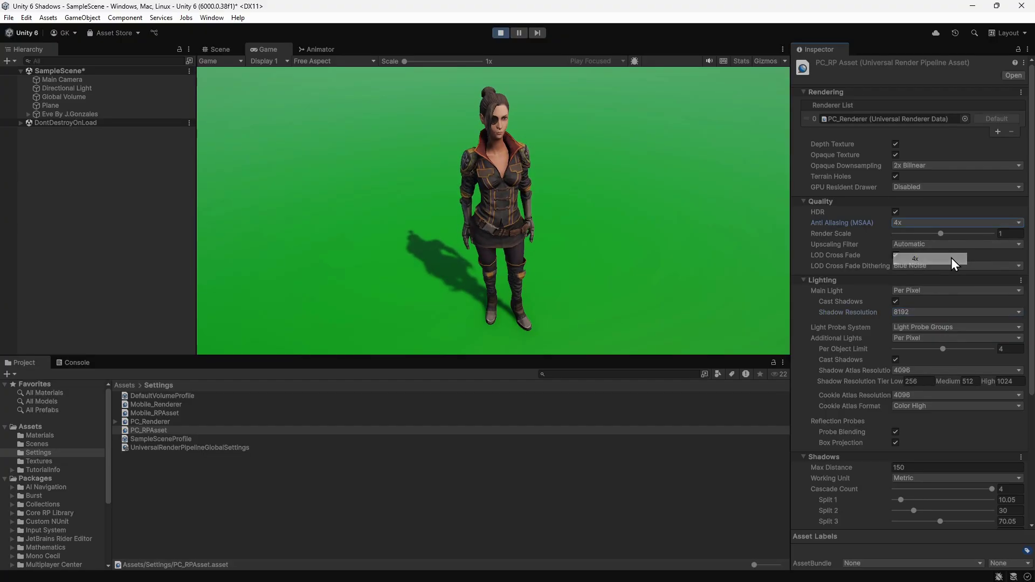